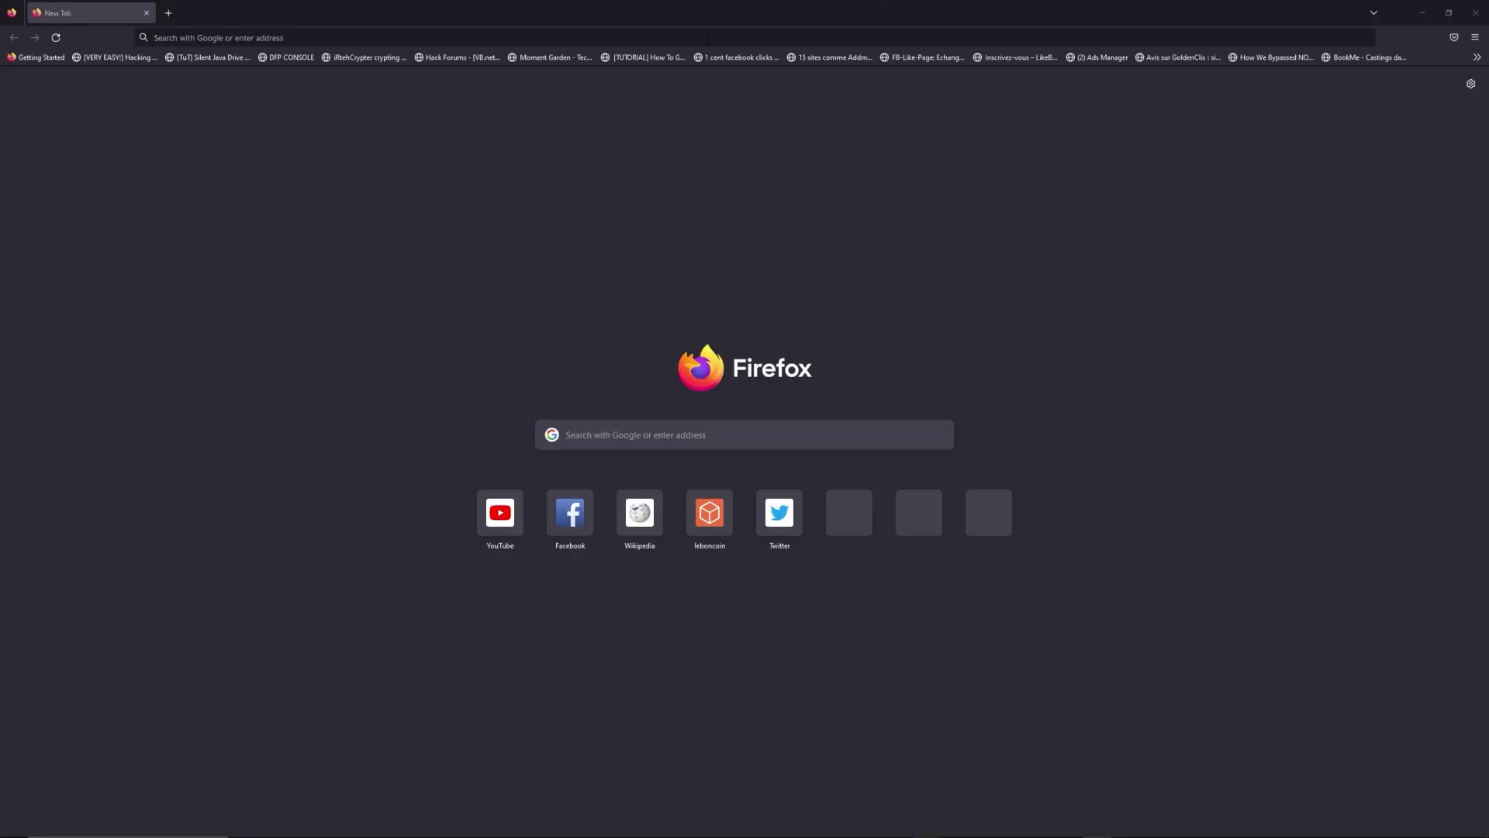
Step: Start entering the FreeWebTools 192.168 router login address in the address bar
left_click(709, 38)
type("fre")
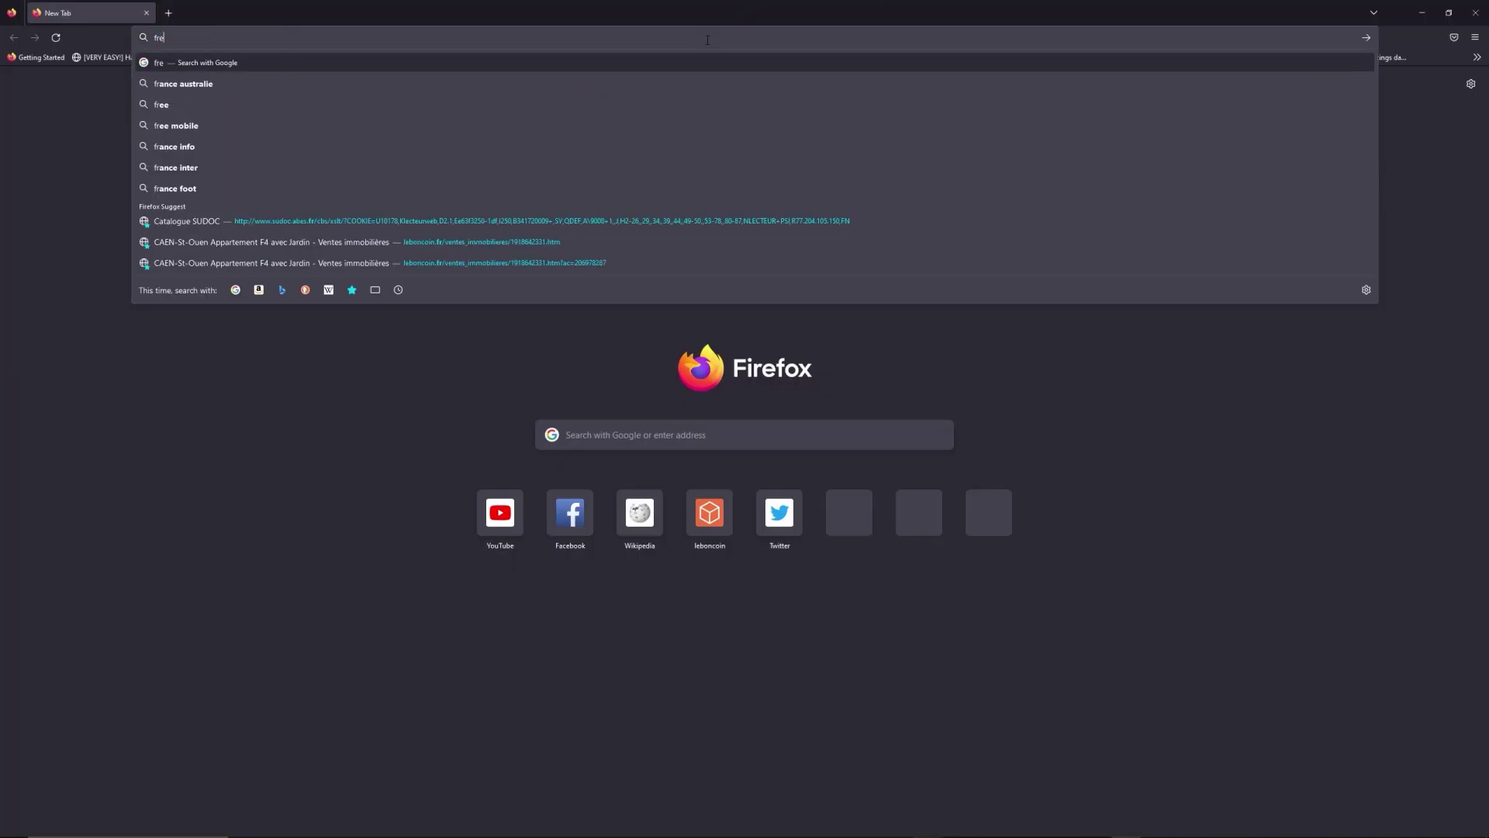
type("ewebtools")
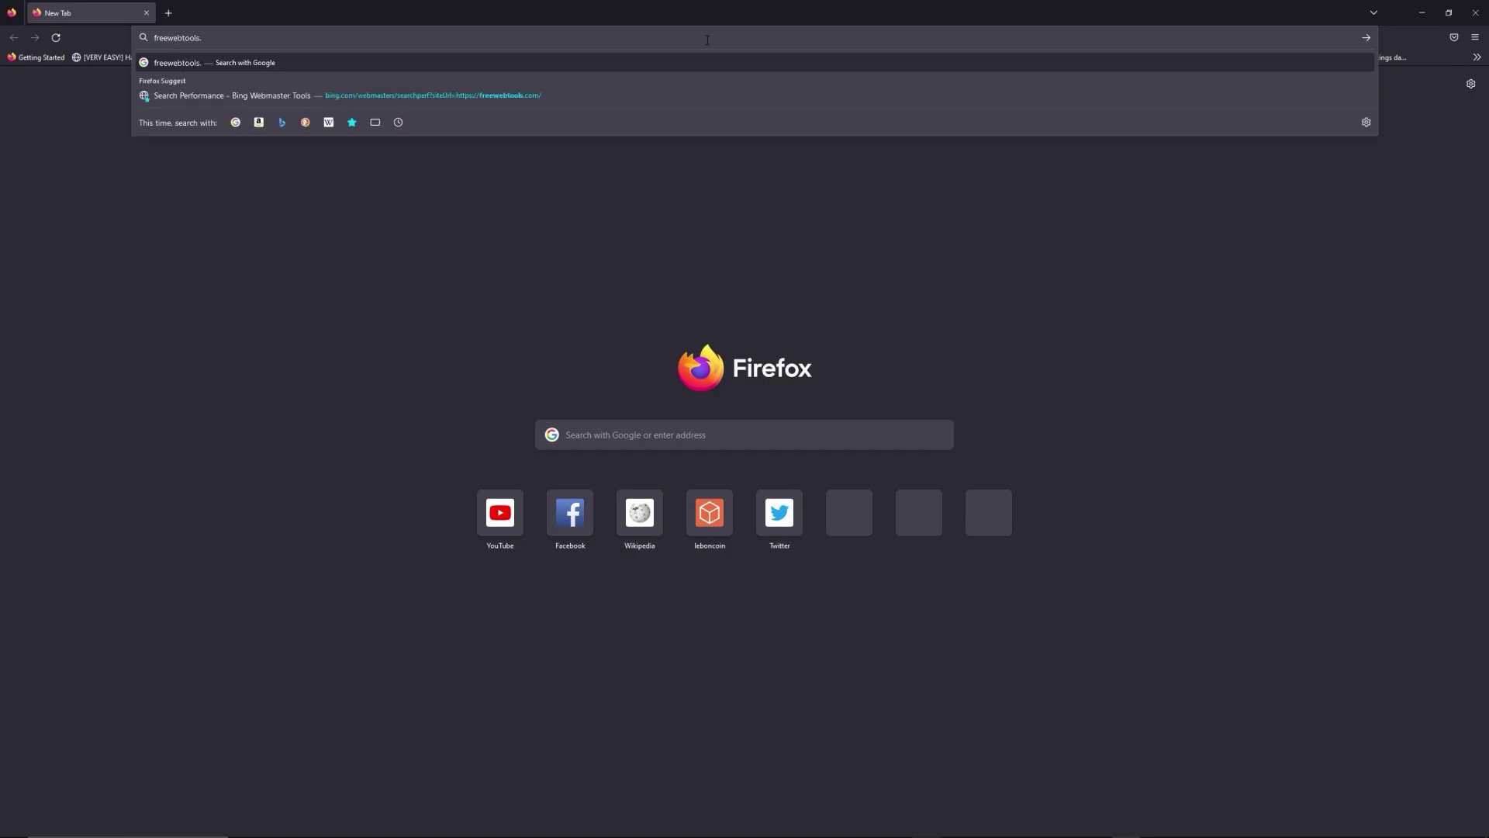
type(".com")
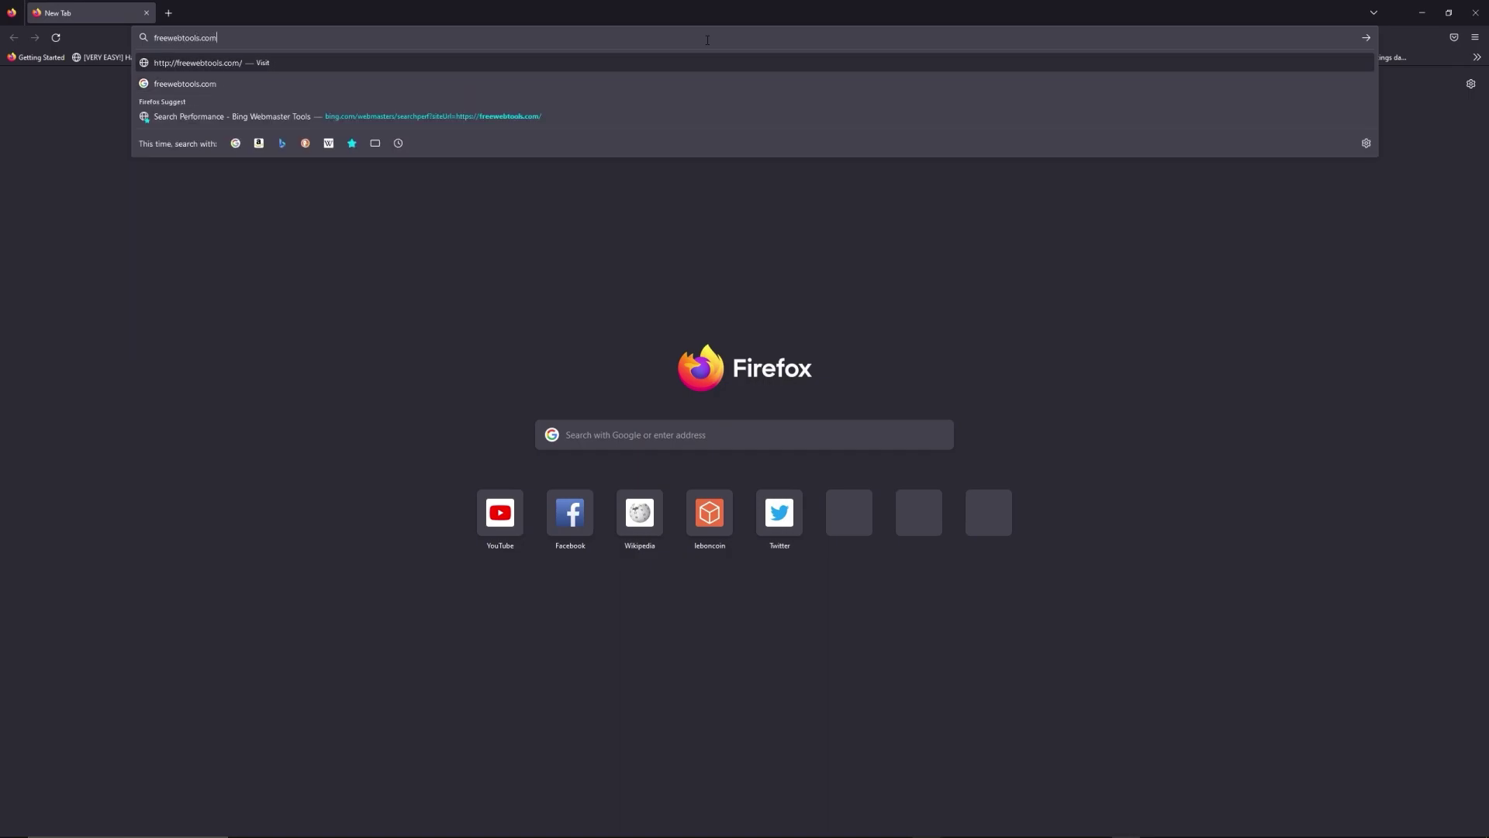
type("/192.")
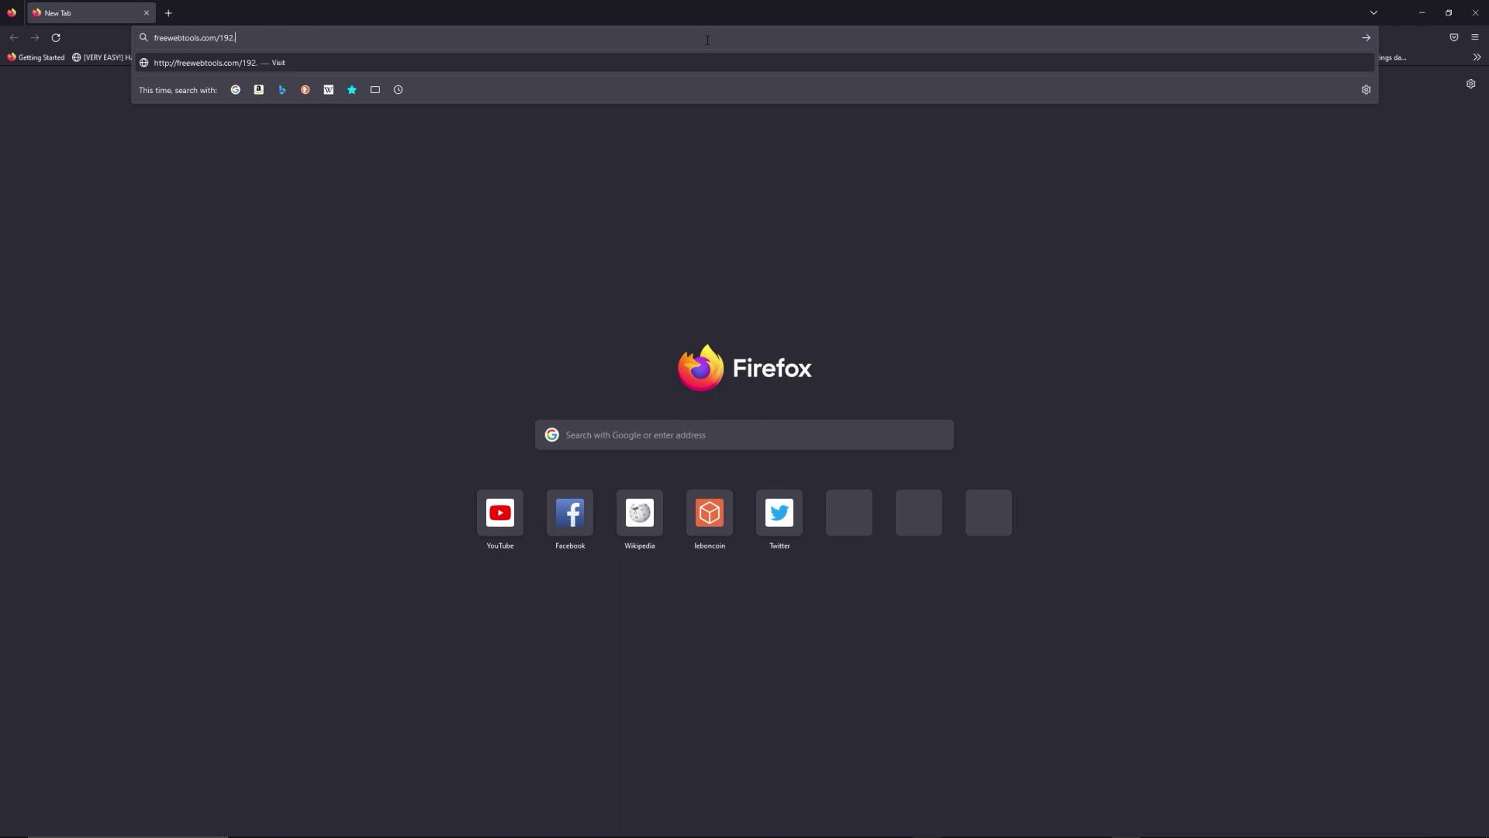
type("168")
Step: Load the FreeWebTools 192.168 login guide and read down to 'Launch cmd Software'
key("Return")
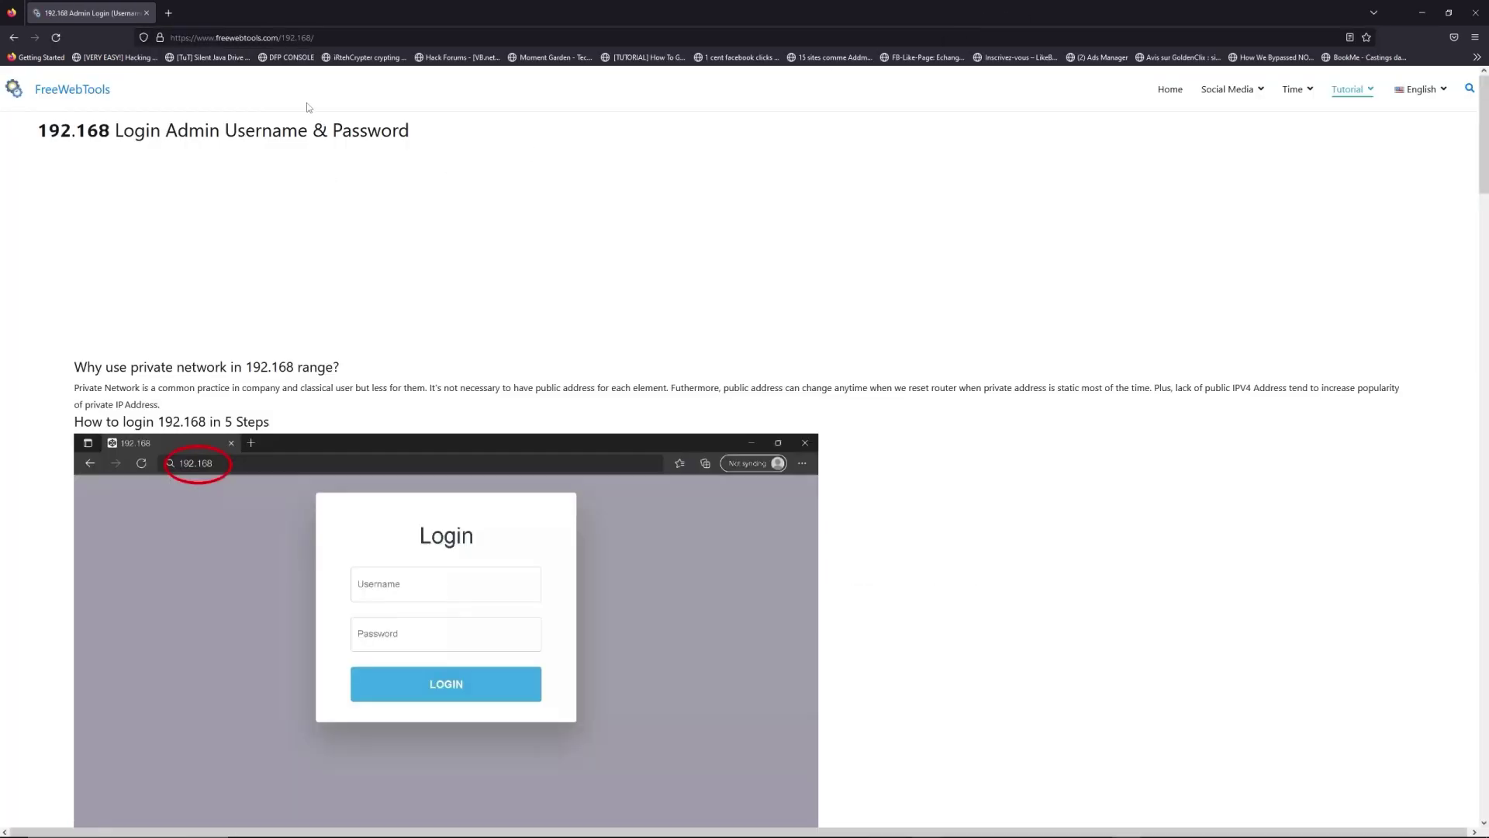
scroll(666, 264, "down", 2)
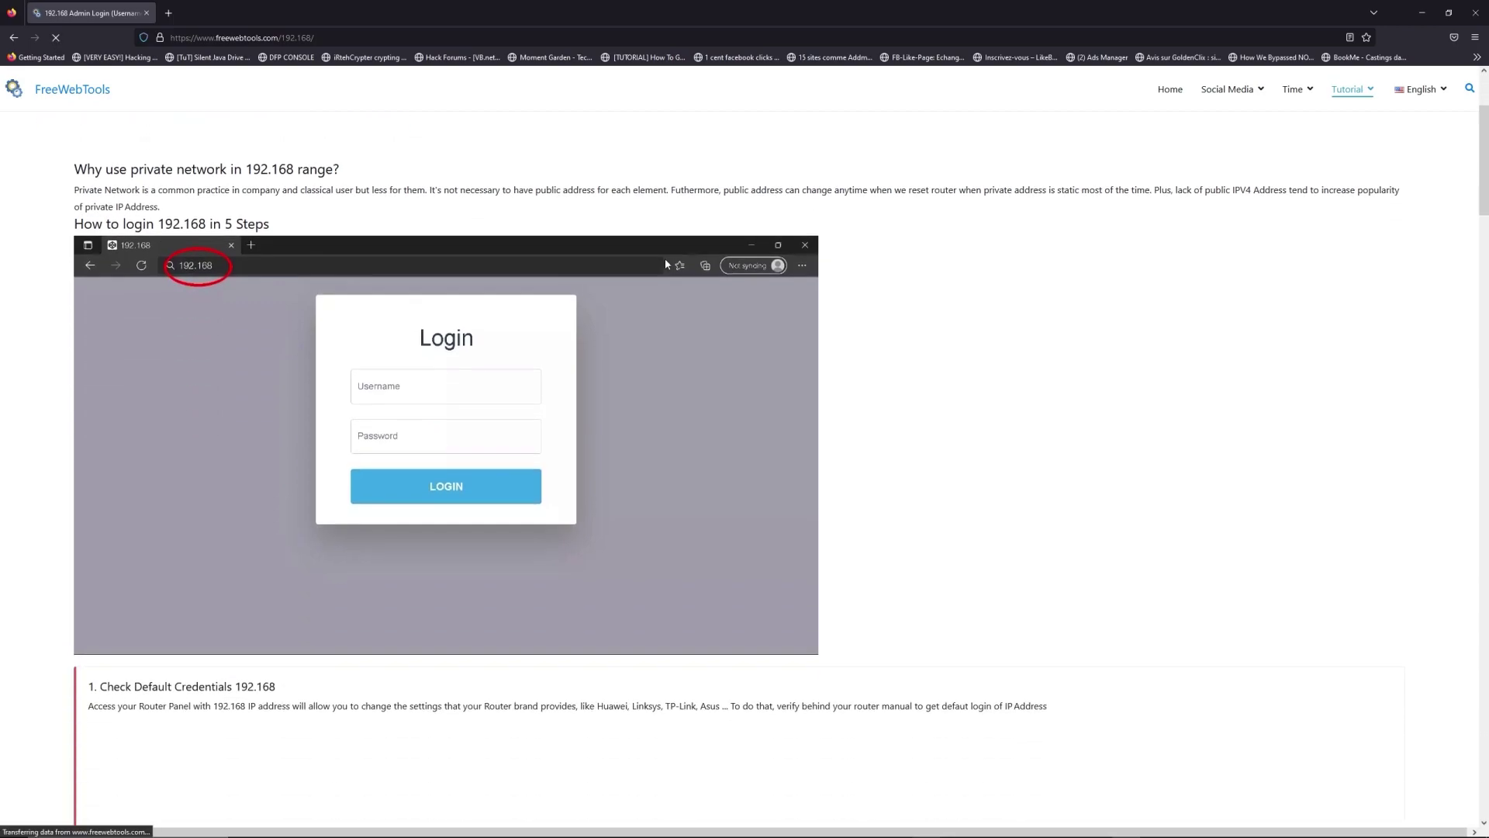
scroll(916, 427, "down", 2)
scroll(915, 426, "down", 4)
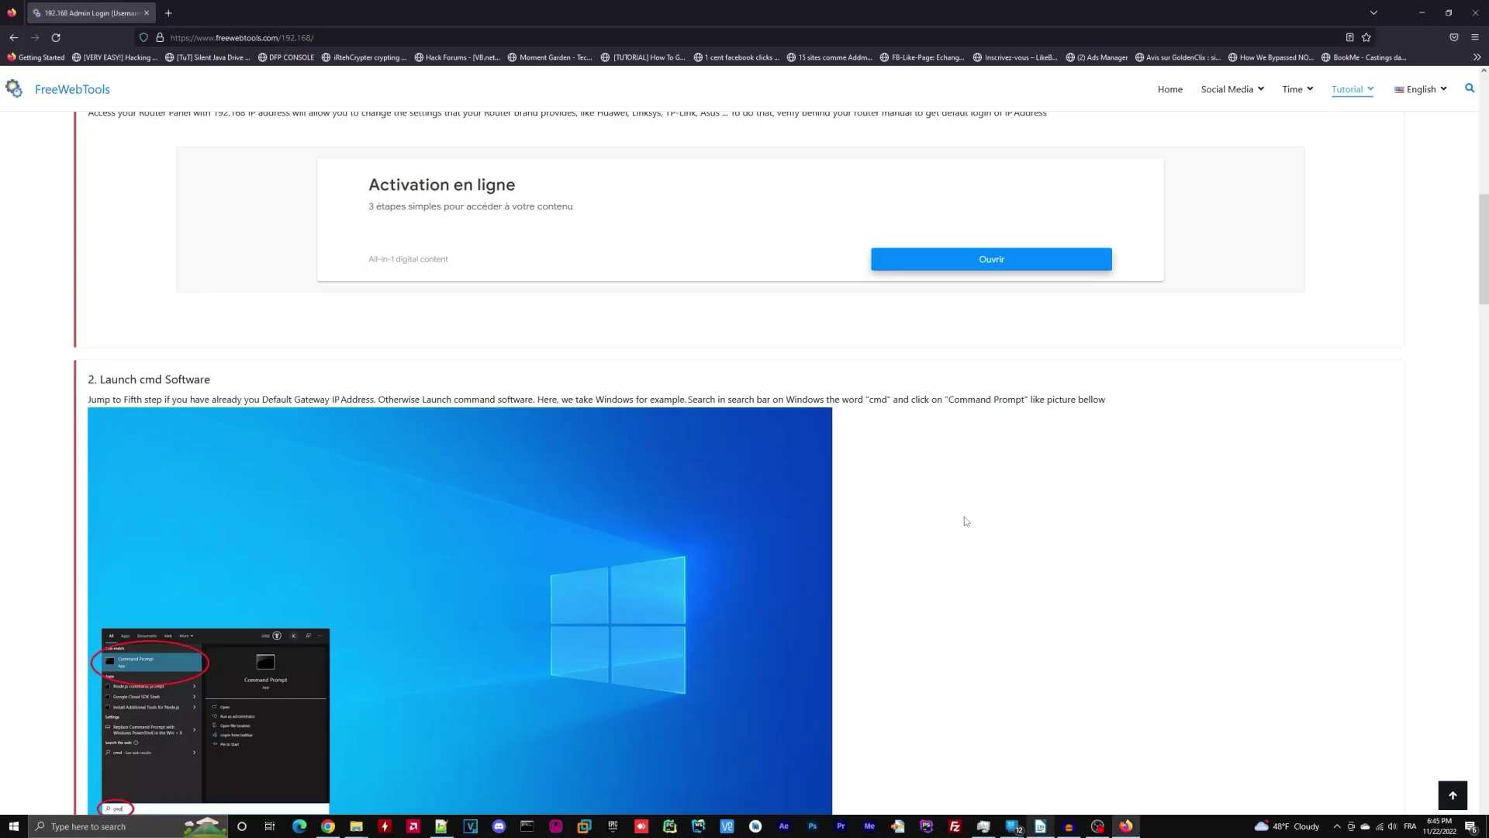
scroll(965, 522, "down", 3)
scroll(930, 463, "down", 3)
scroll(930, 461, "down", 5)
scroll(932, 460, "down", 4)
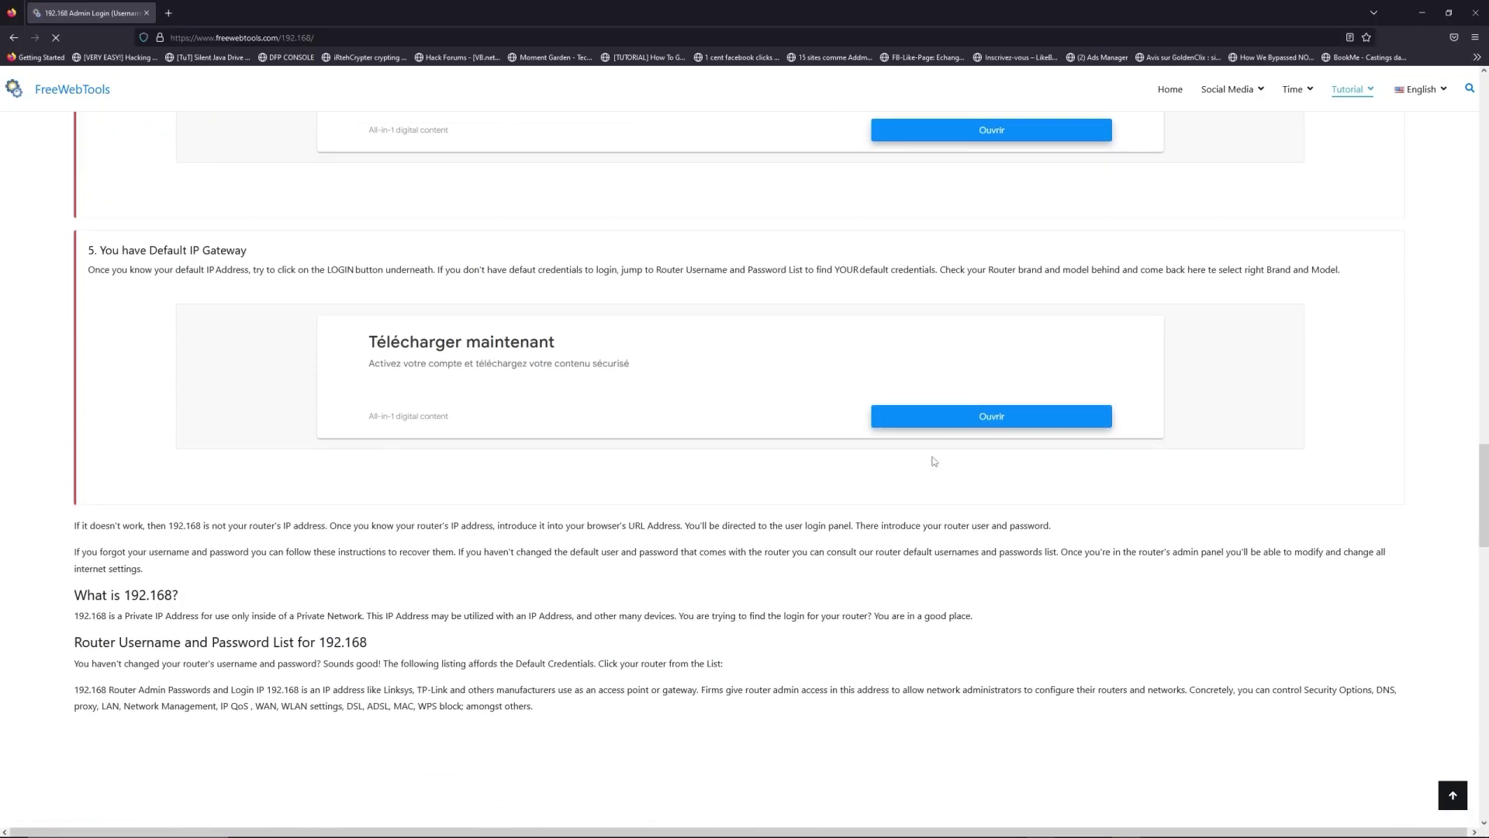
scroll(932, 462, "down", 5)
scroll(932, 460, "down", 2)
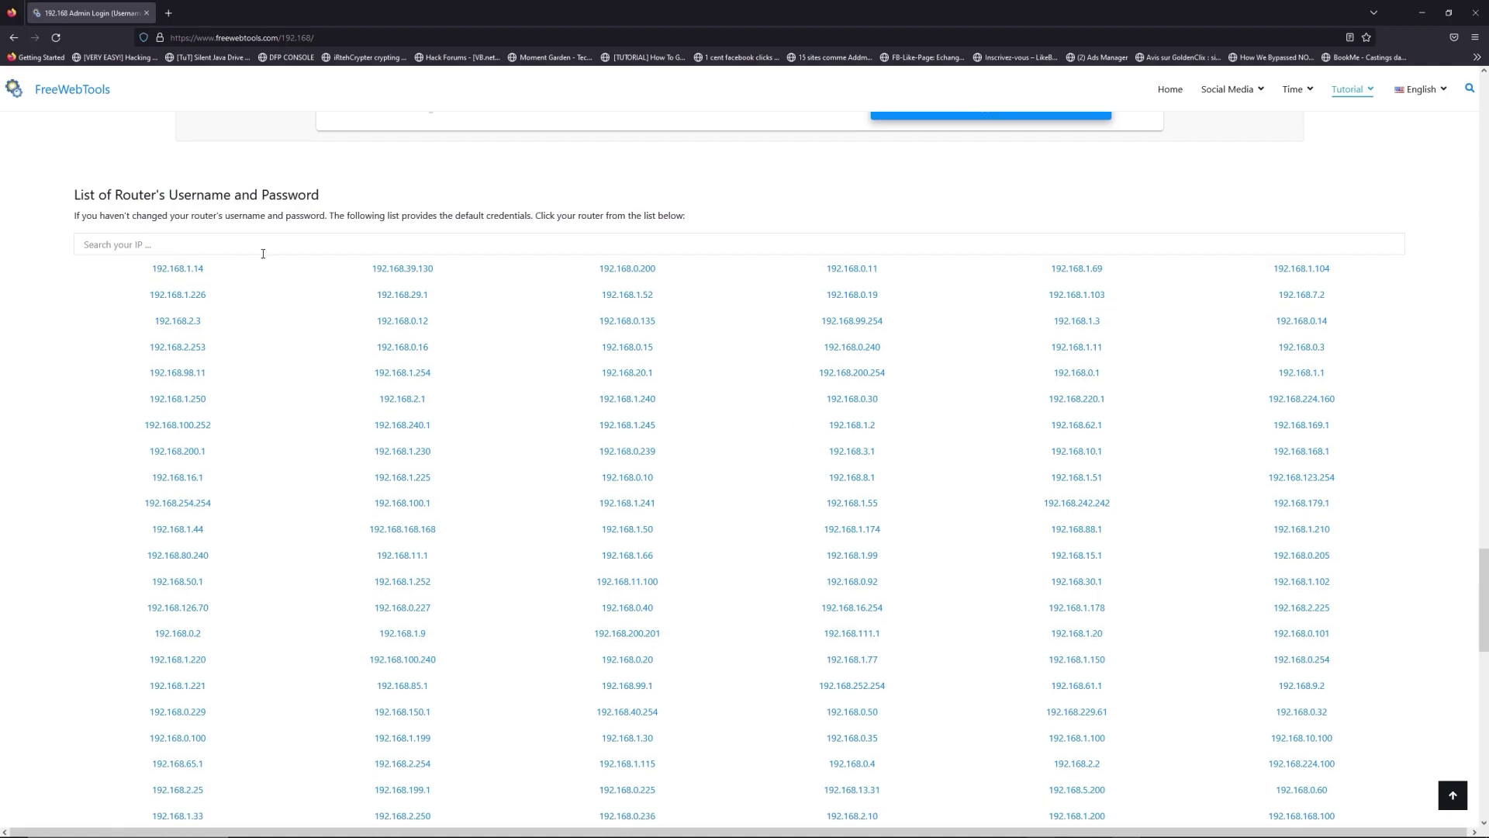
Step: Search the router credentials list for IP 192.168, correcting a typo
left_click(243, 240)
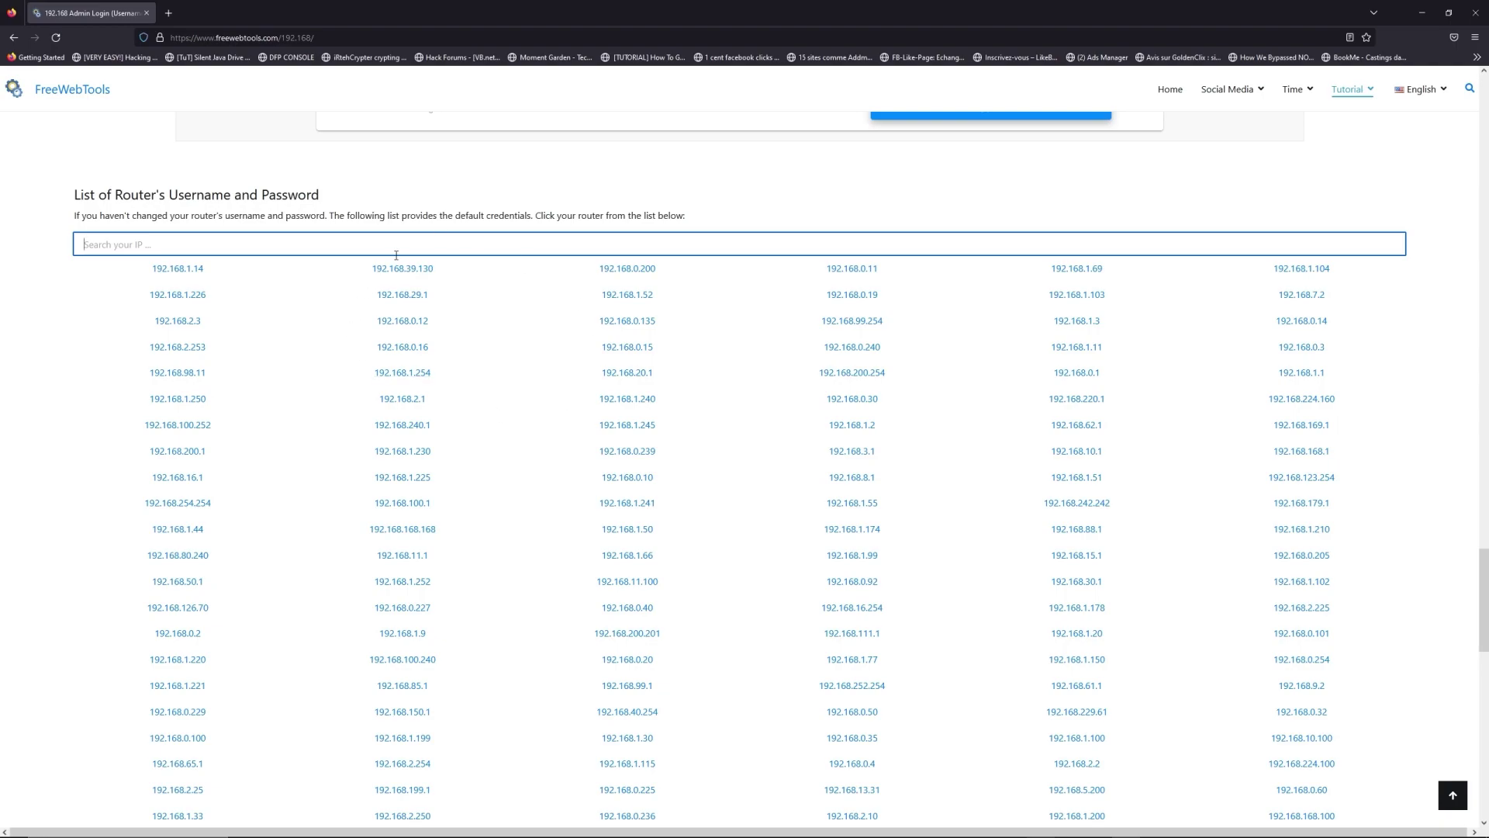
type("192")
type("0.")
key("BackSpace")
key("BackSpace")
type(".168")
type(".1.1")
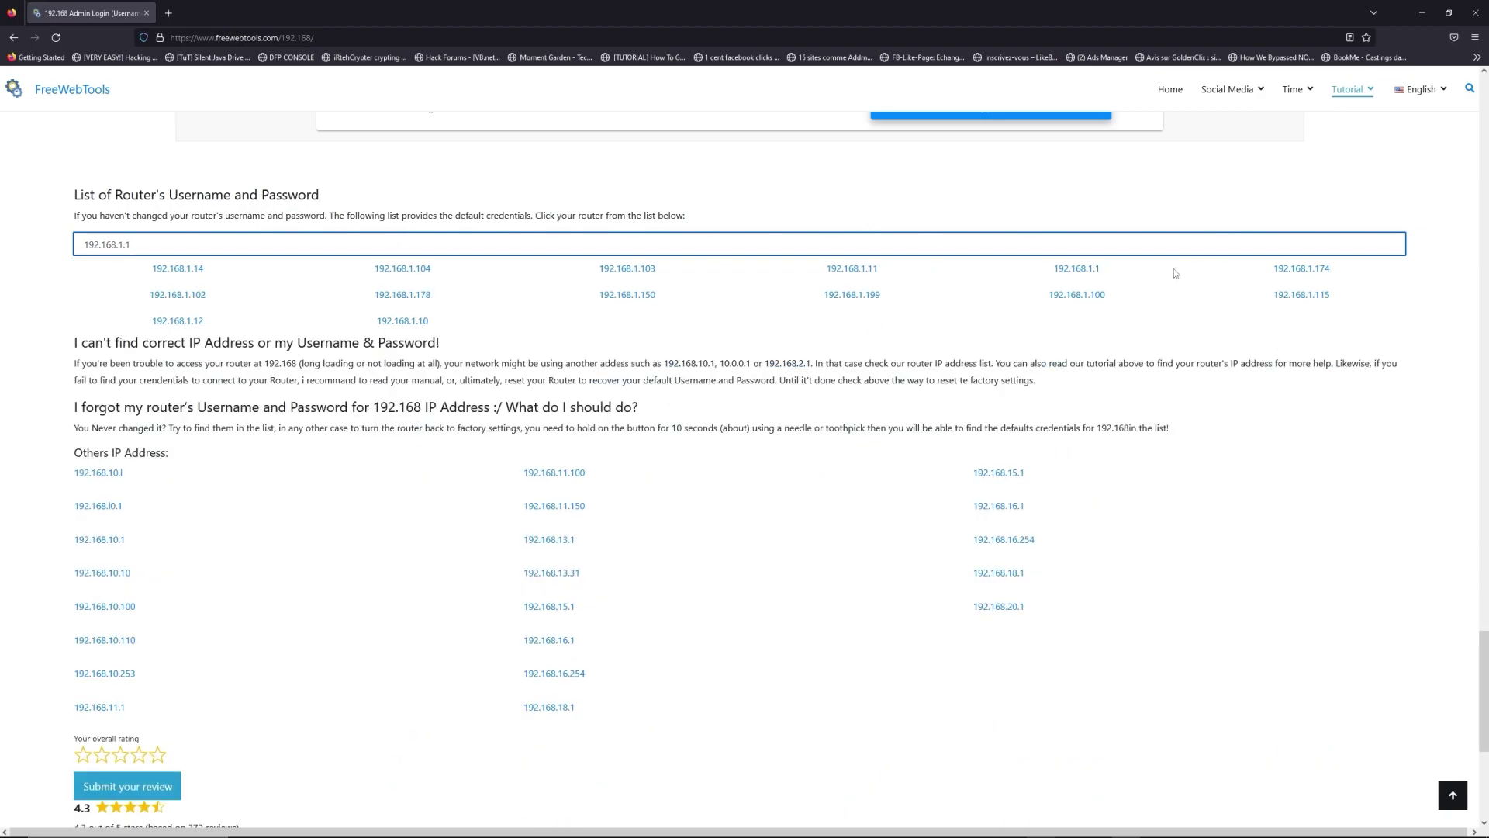
Step: Open the 192.168.1.1 page and choose LG as the router brand
left_click(1077, 269)
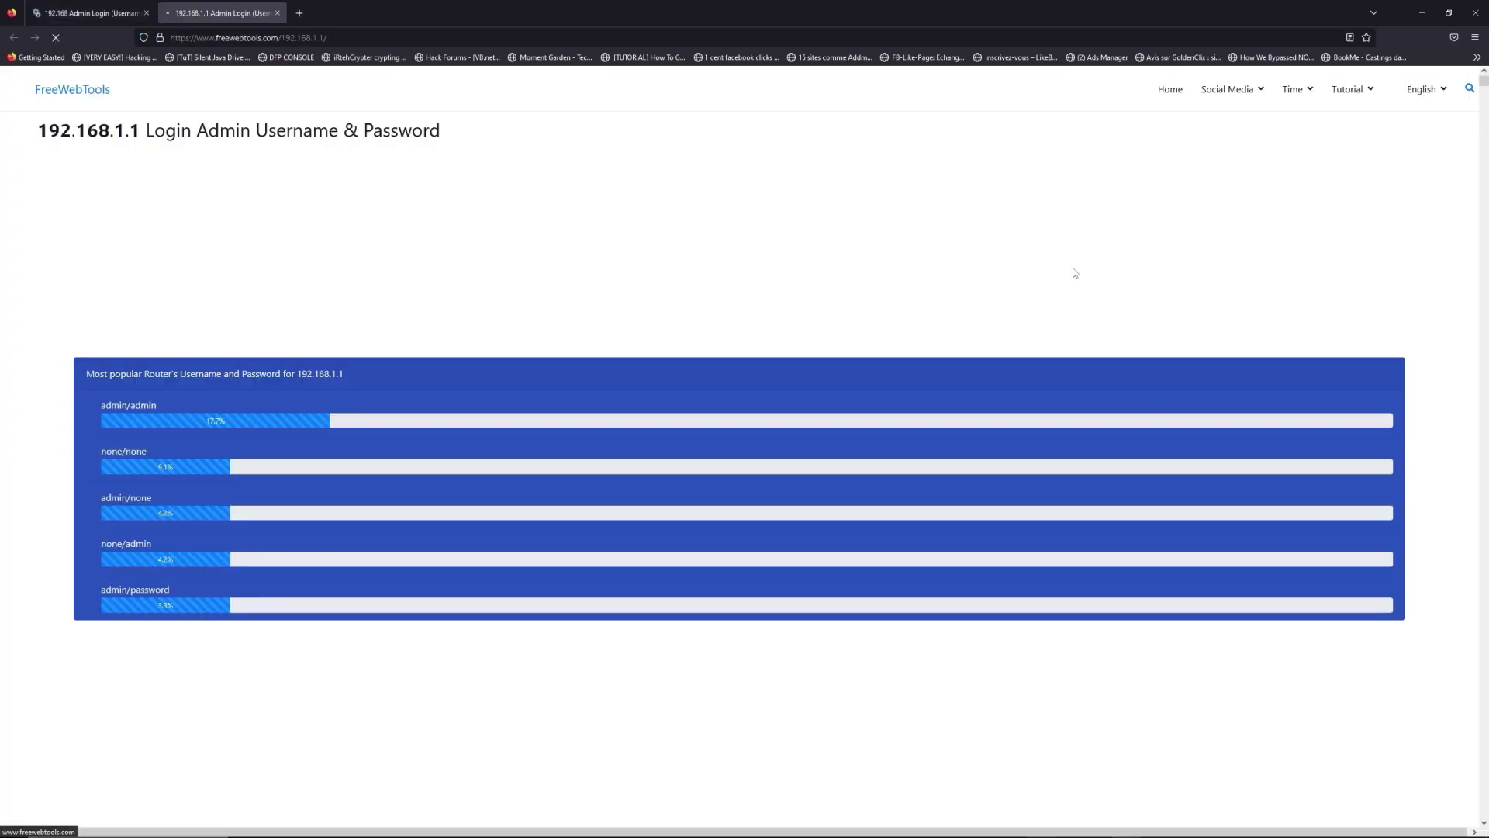
scroll(703, 371, "down", 2)
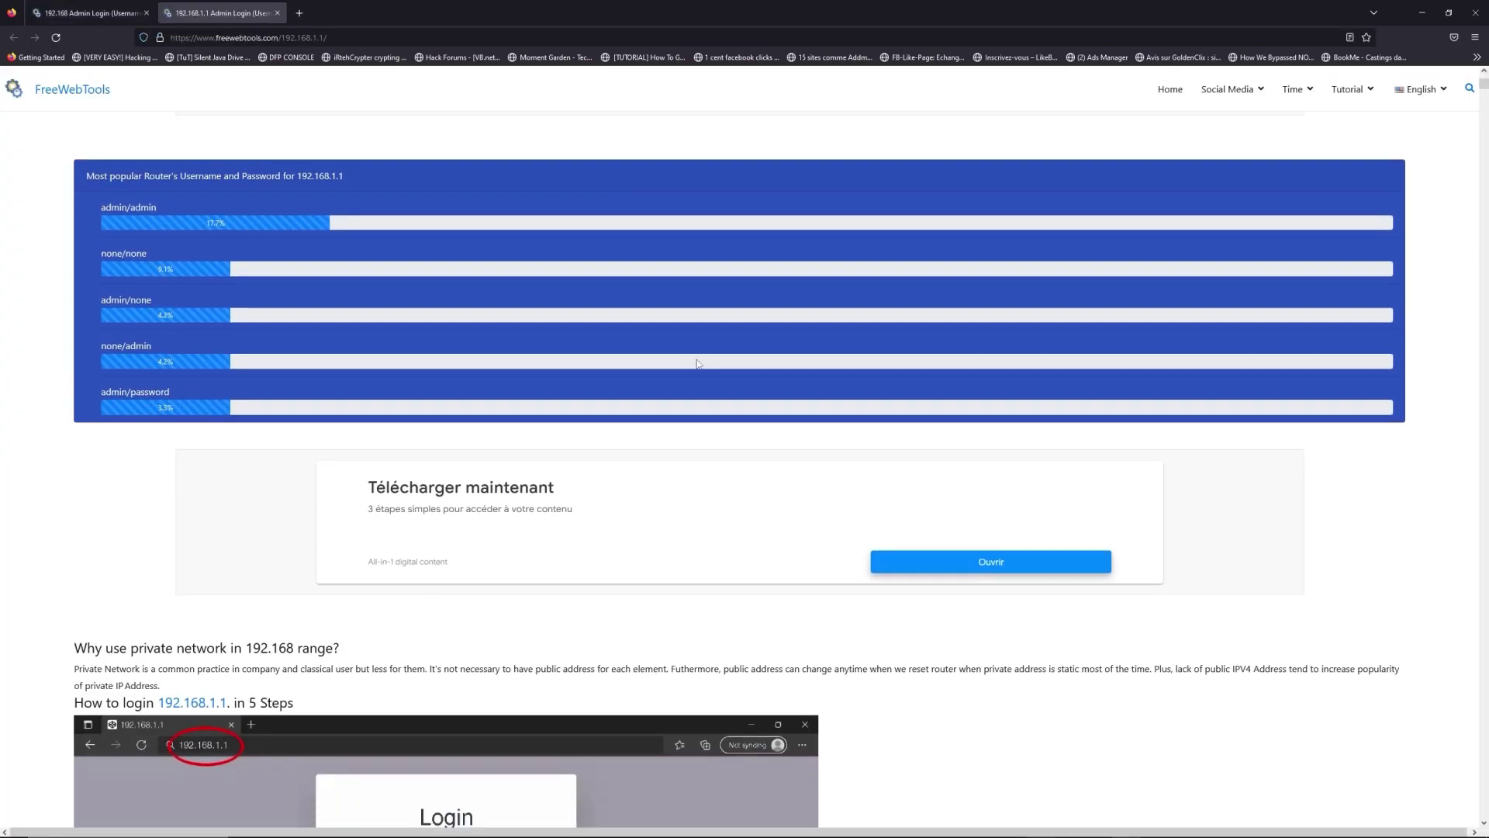
scroll(702, 370, "down", 3)
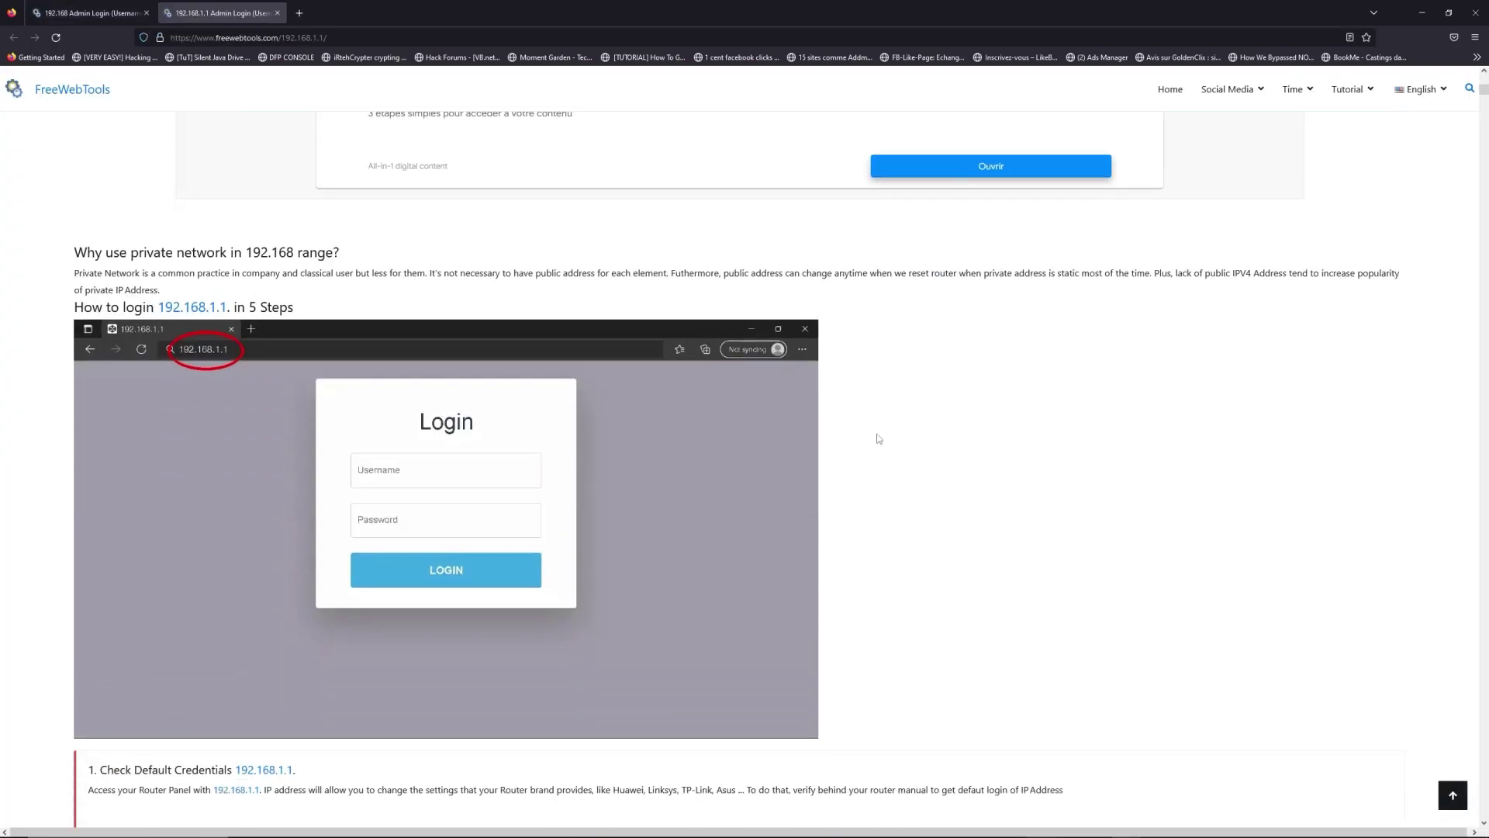
scroll(749, 429, "down", 5)
scroll(749, 428, "down", 4)
scroll(750, 428, "down", 4)
scroll(750, 428, "down", 4)
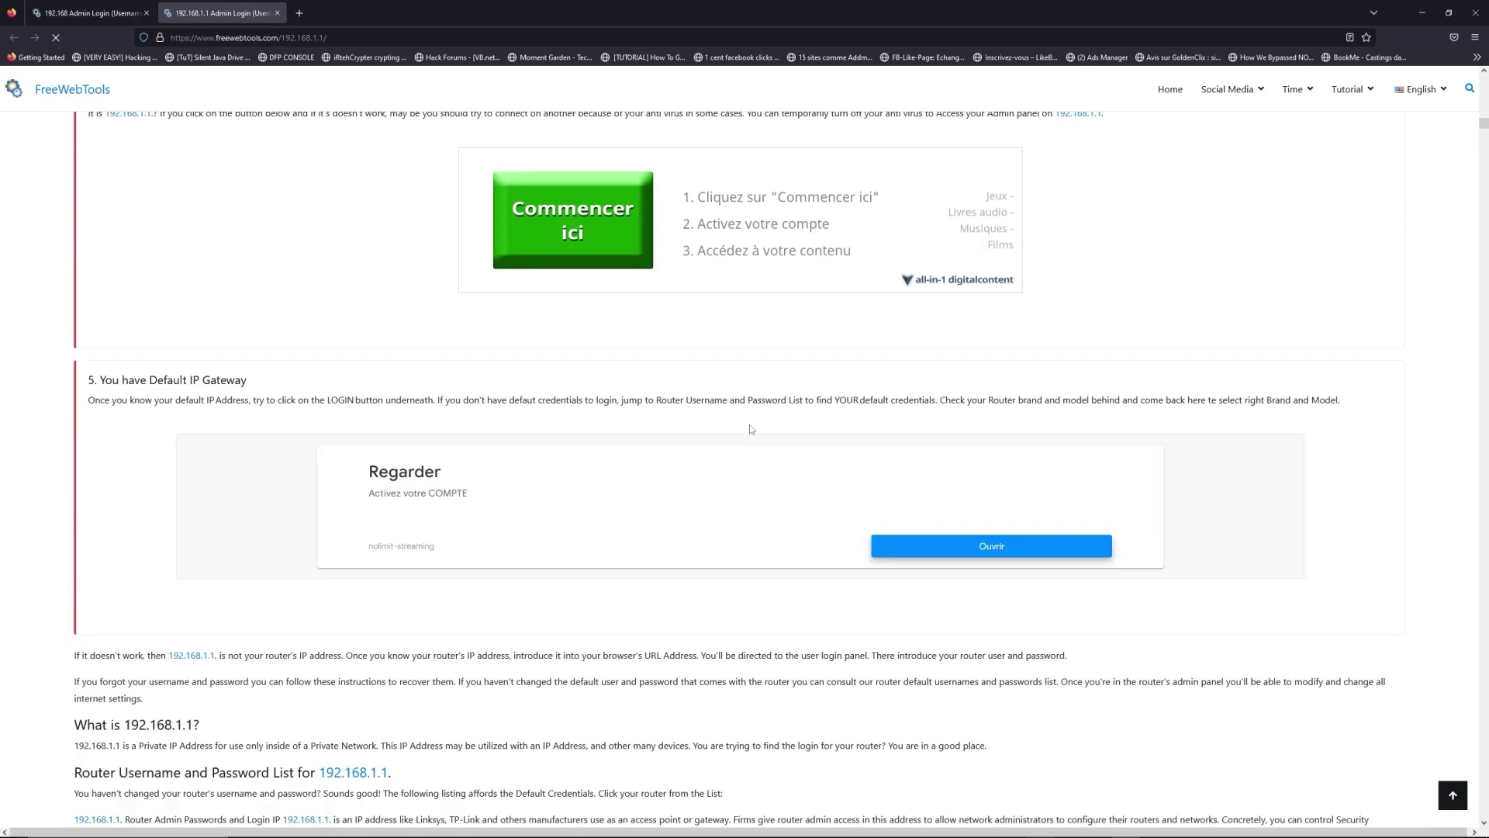
scroll(749, 428, "down", 5)
scroll(749, 428, "down", 5)
scroll(589, 439, "up", 2)
scroll(588, 439, "up", 1)
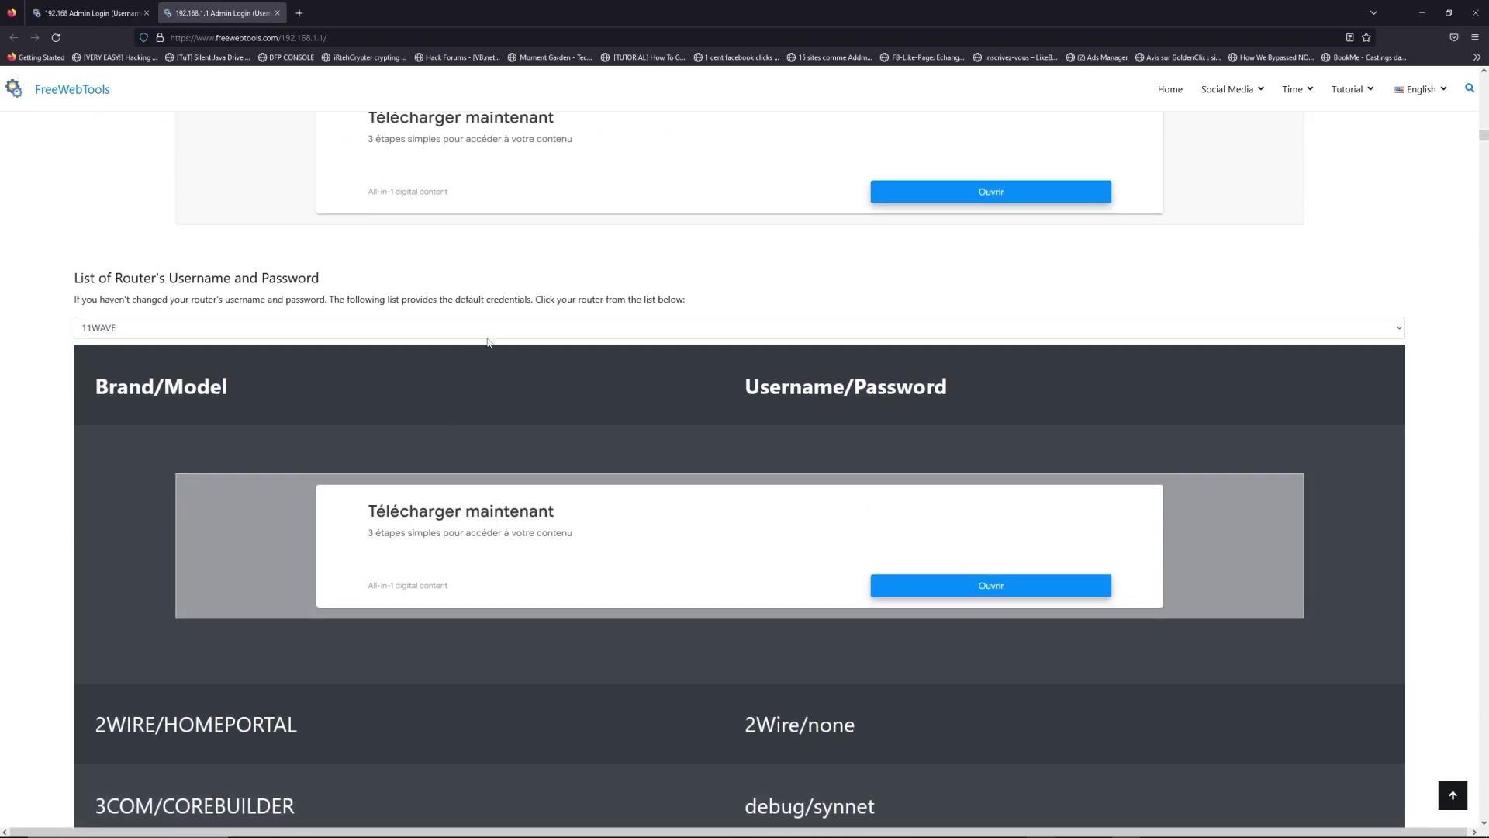
left_click(497, 331)
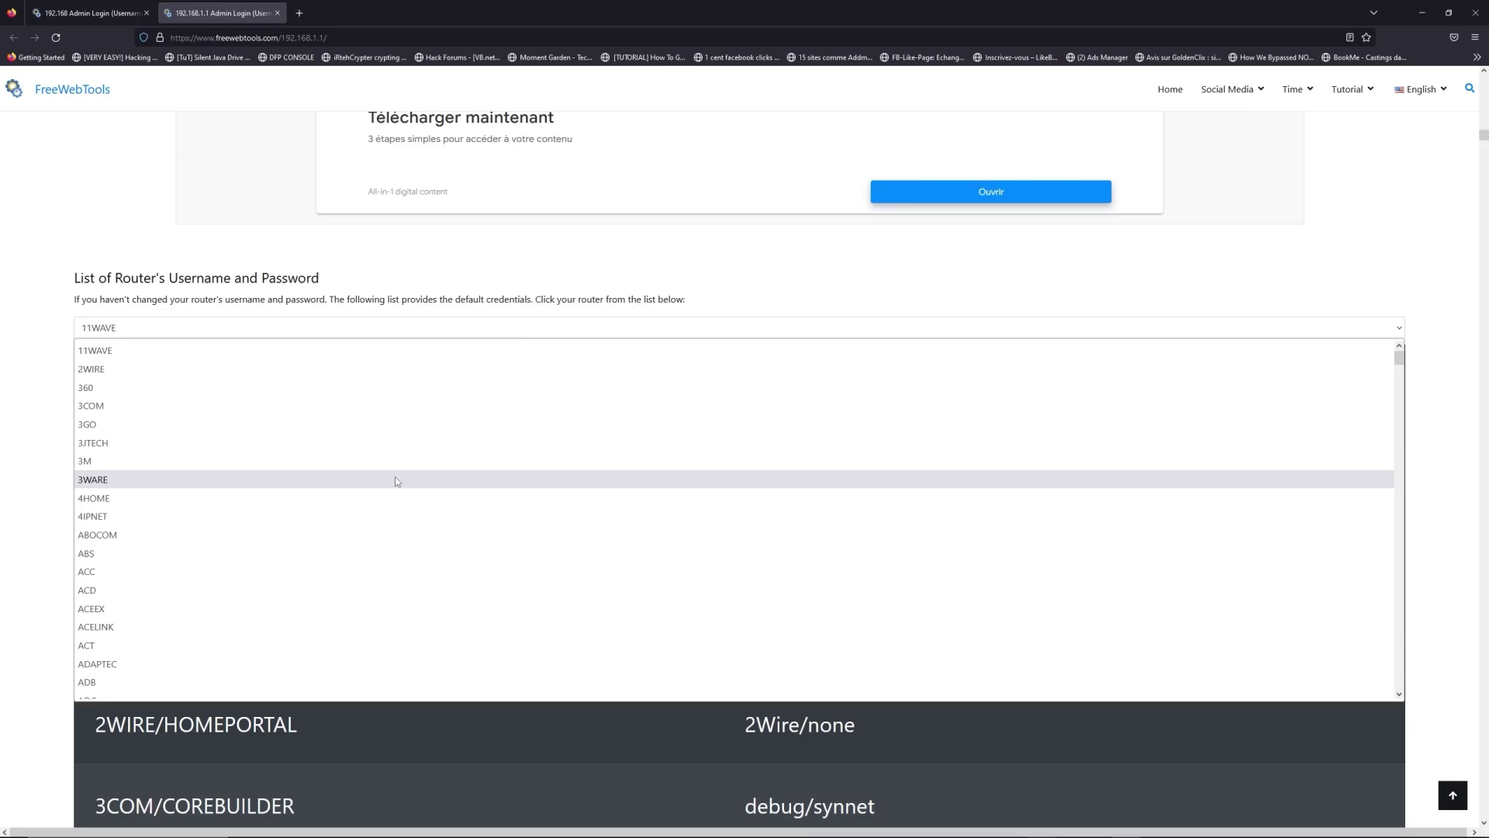
type("lg")
key("Return")
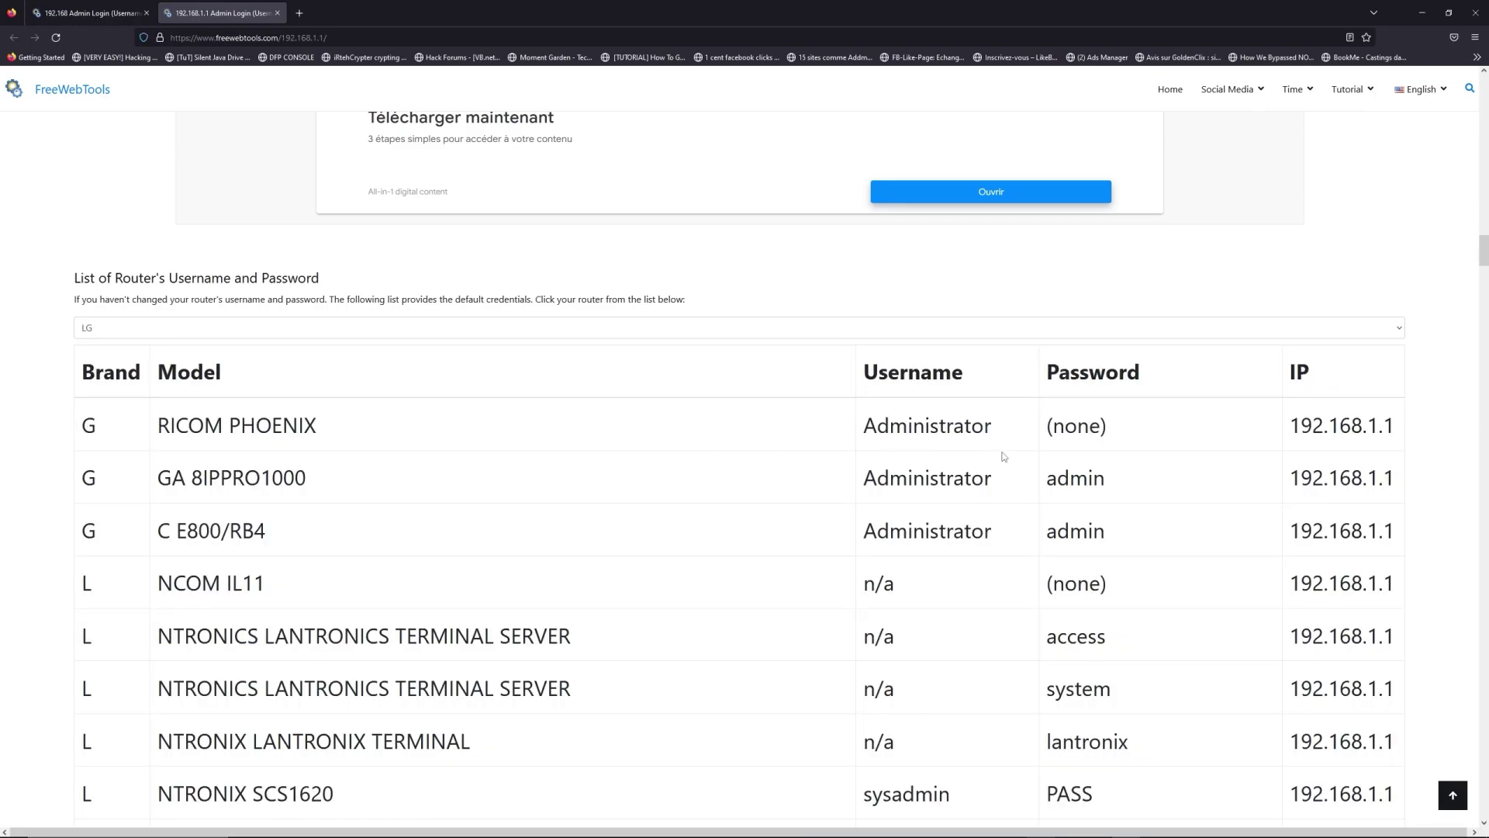
scroll(1299, 622, "down", 5)
scroll(870, 477, "down", 3)
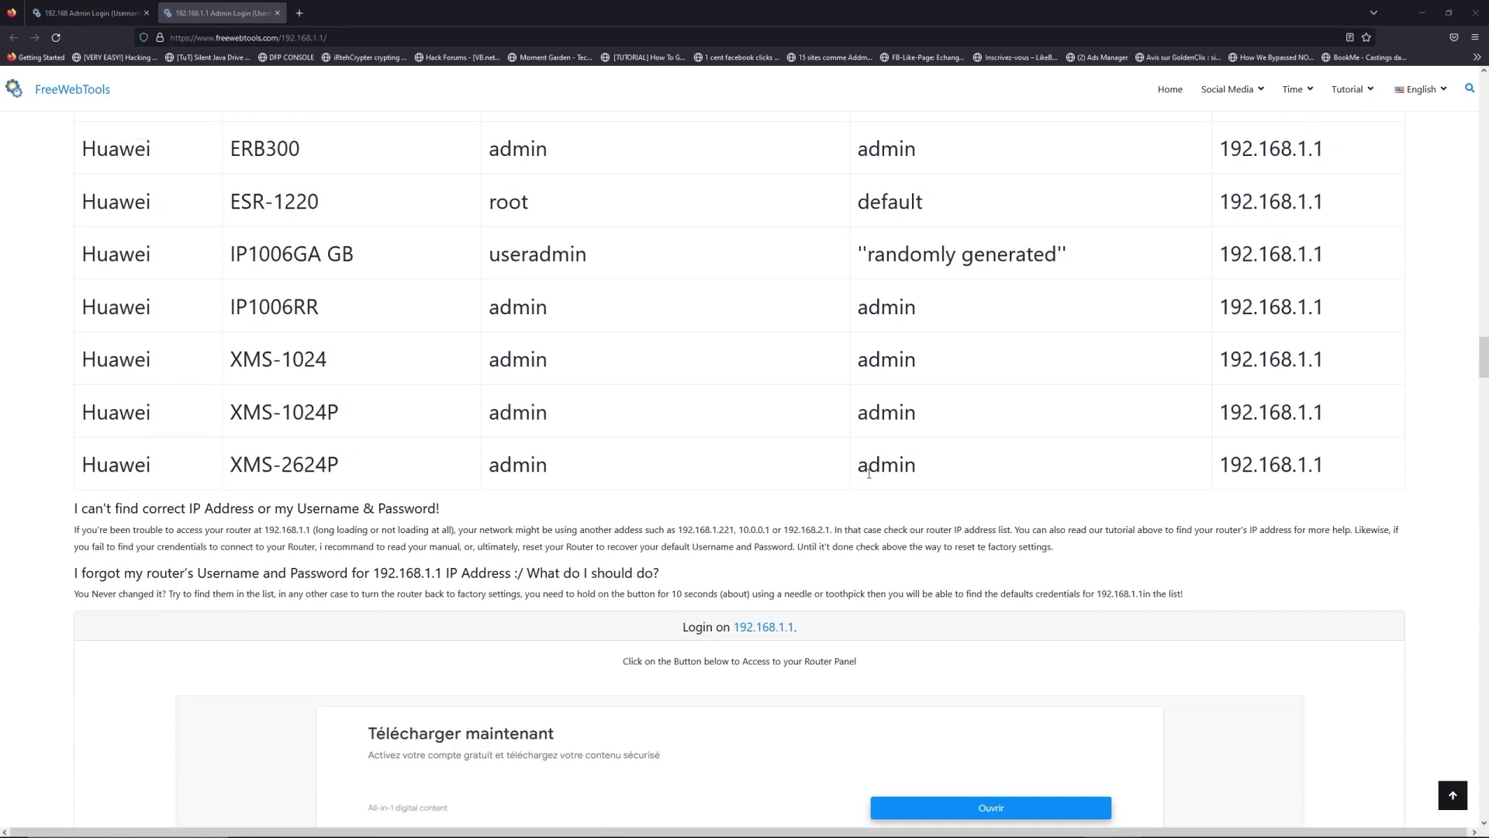
scroll(870, 477, "down", 2)
scroll(868, 474, "down", 2)
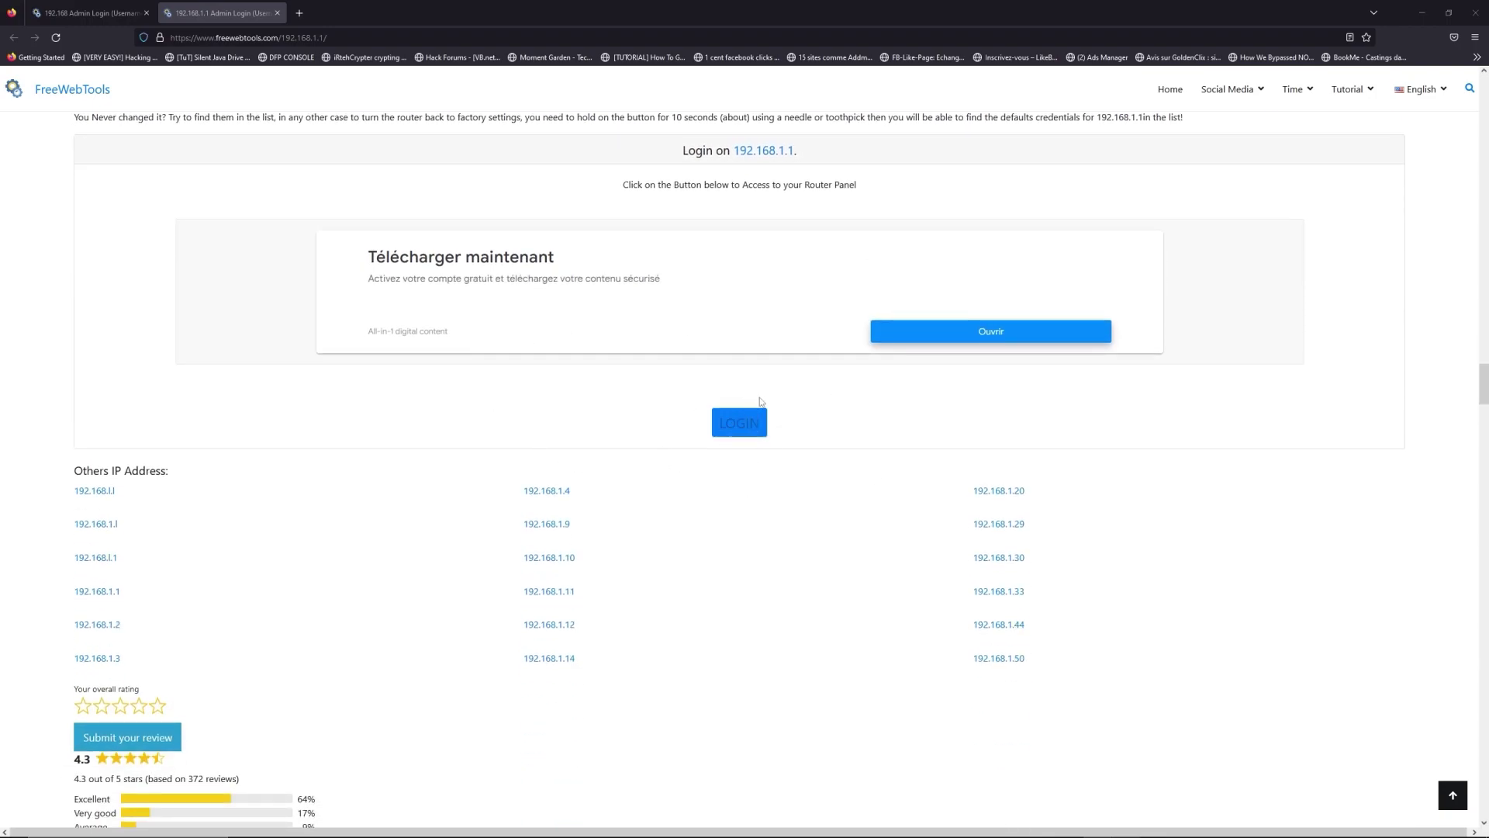
Step: Launch 192.168.1.1 in a new tab from the LOGIN button
left_click(741, 423)
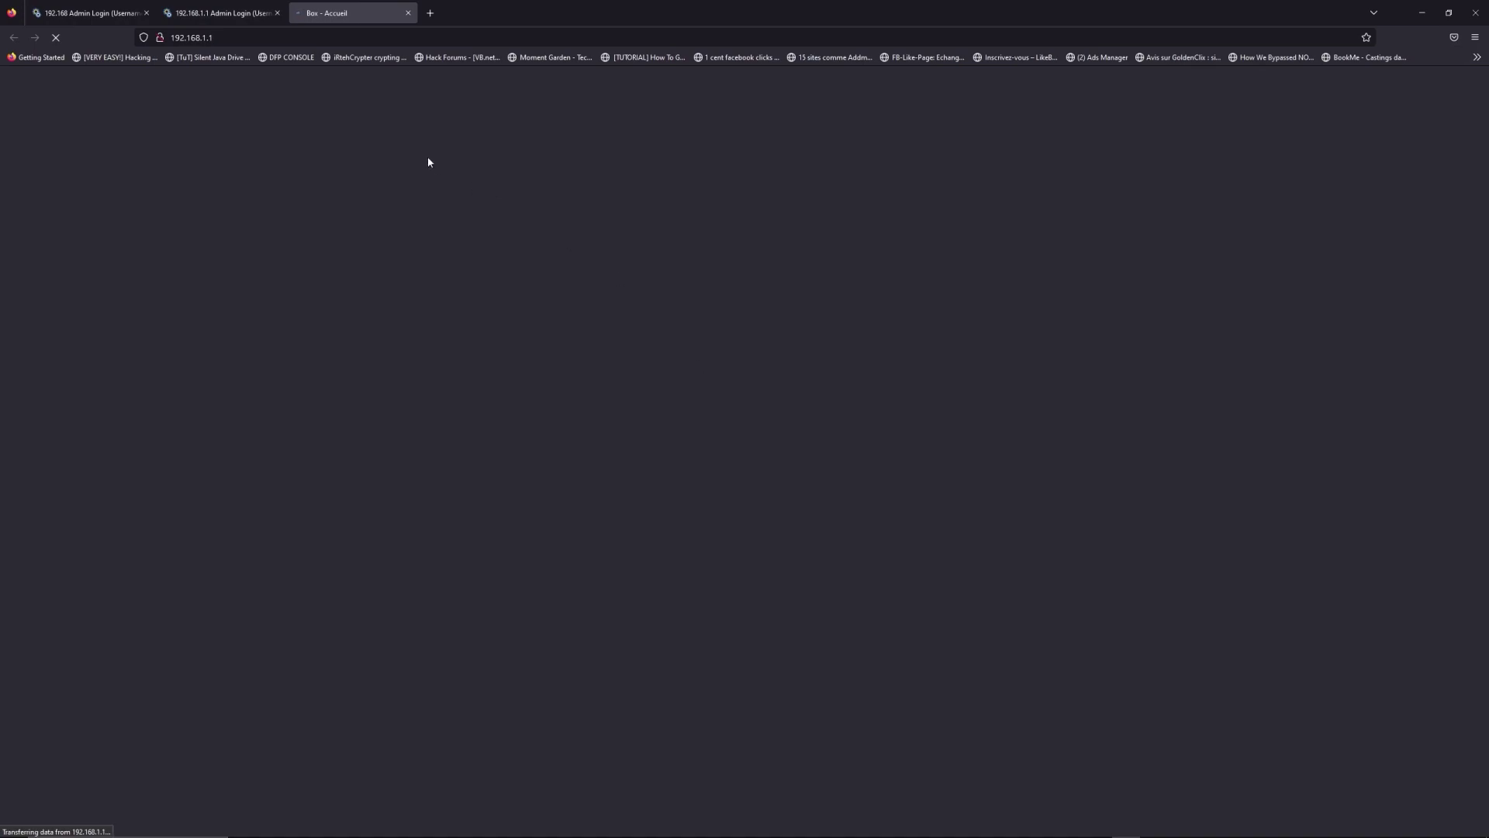